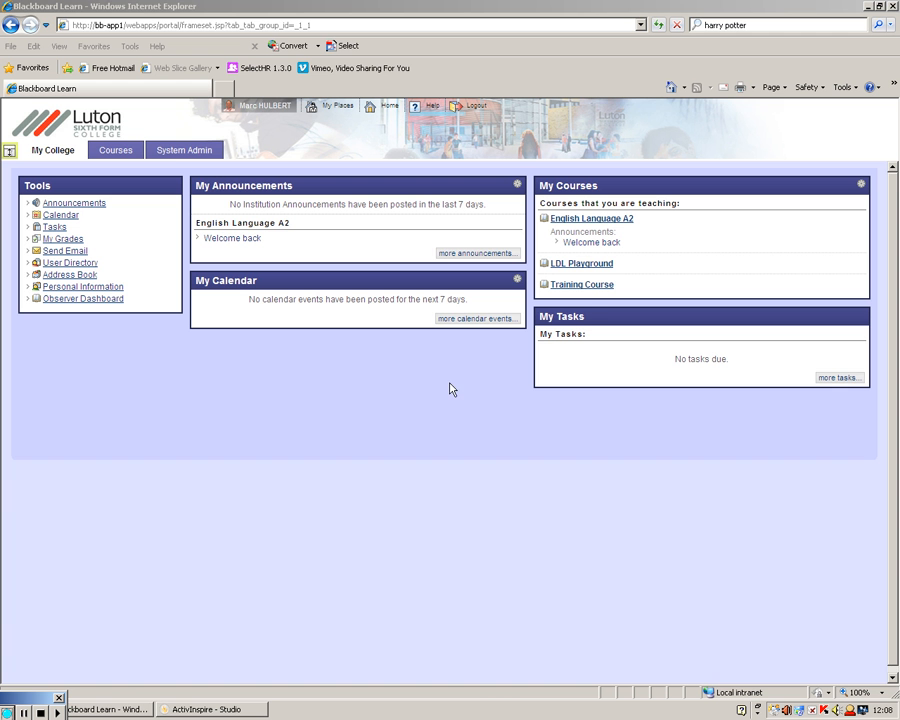
Open the Training Course and view the Slytherine House group's homepage with its members and tools.
{"action": "left_click", "coordinate": [594, 288]}
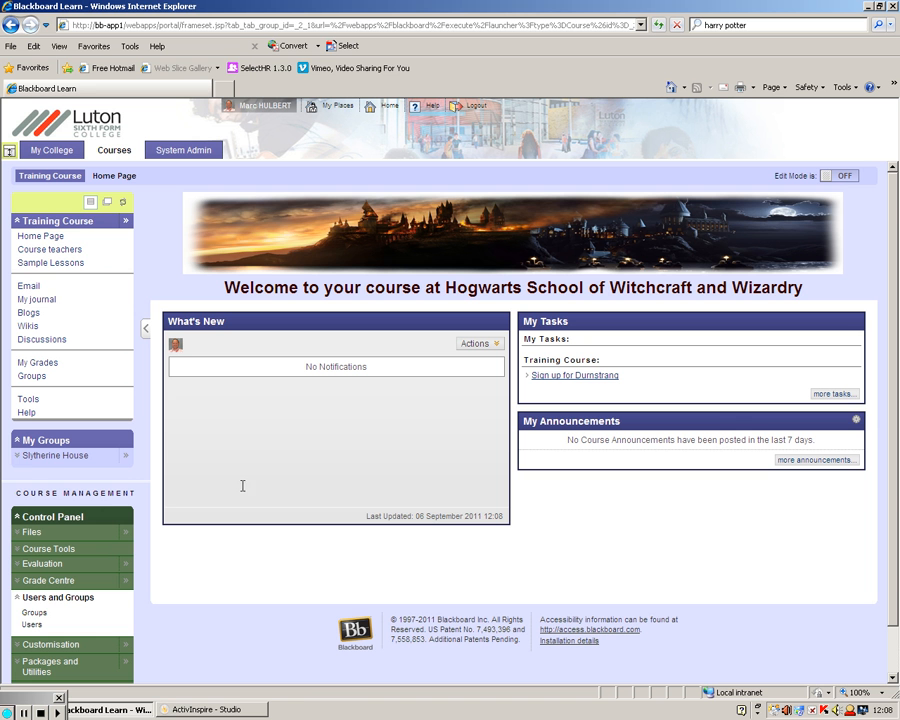
{"action": "left_click", "coordinate": [126, 461]}
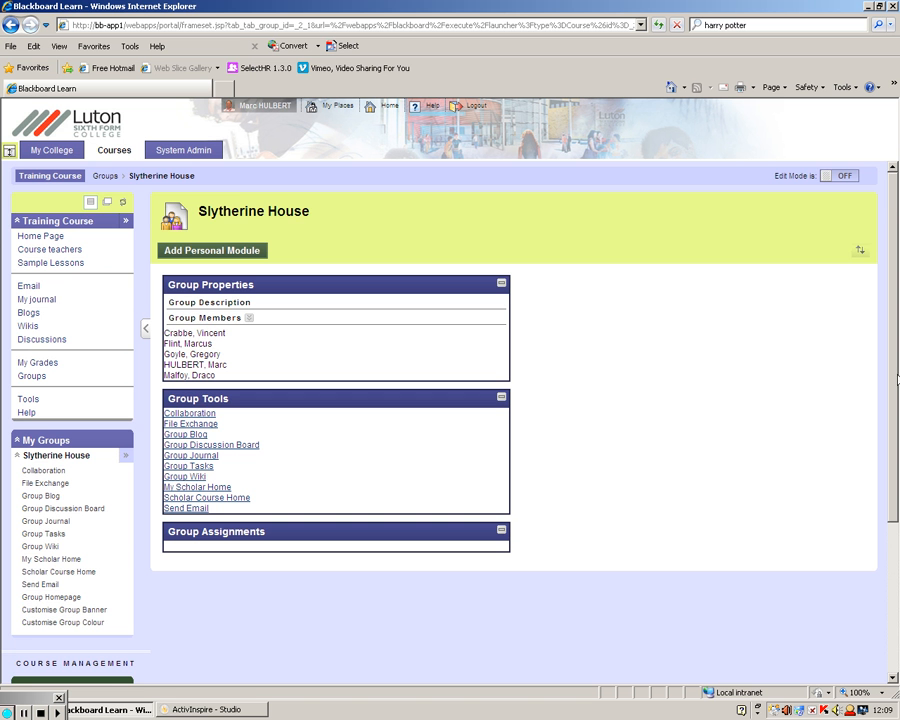
{"action": "left_click_drag", "start_coordinate": [896, 376], "coordinate": [898, 431]}
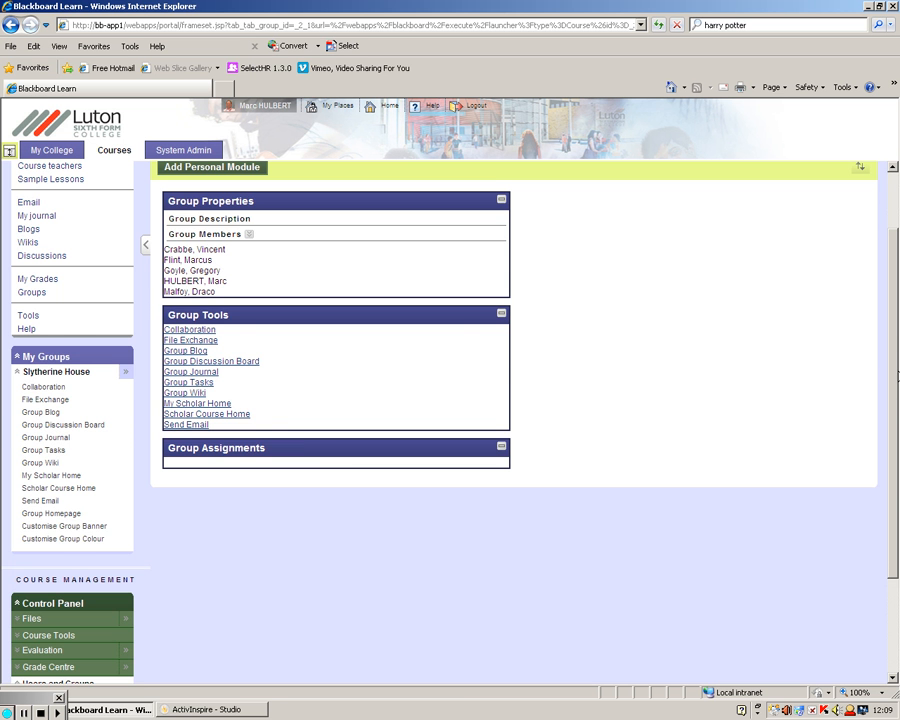
{"action": "scroll", "coordinate": [600, 400], "scroll_direction": "up", "scroll_amount": 2}
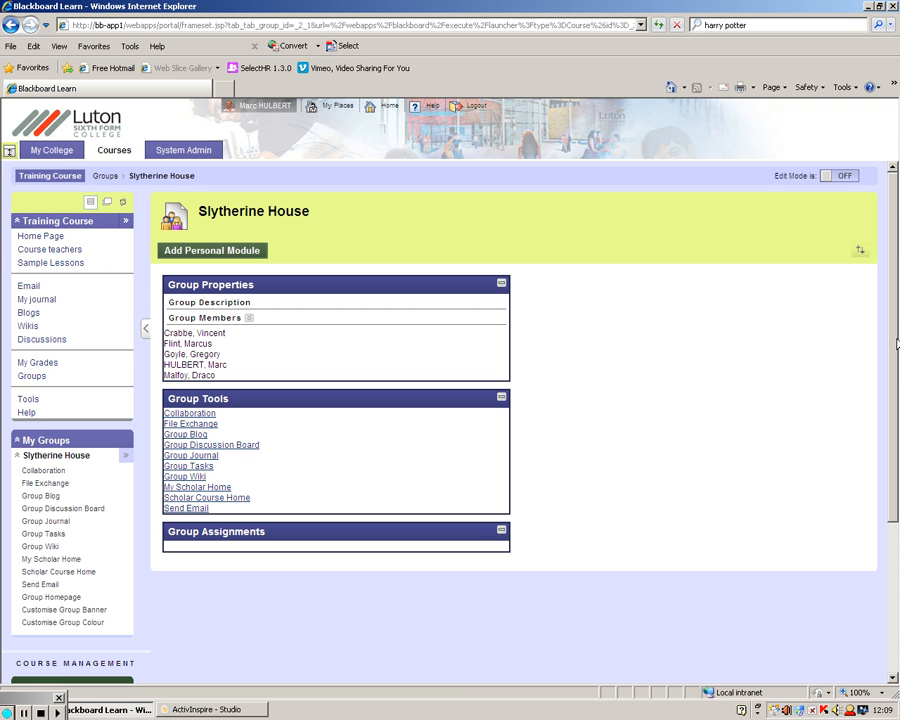
Open the Training Course's Groups management page and turn edit mode on.
{"action": "left_click_drag", "start_coordinate": [893, 329], "coordinate": [898, 452]}
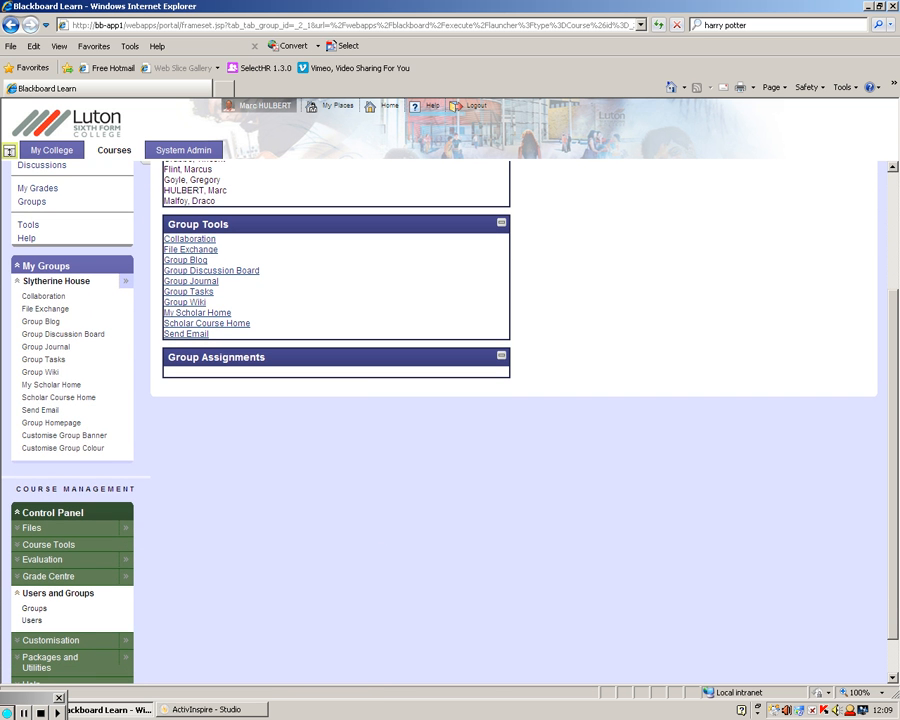
{"action": "left_click", "coordinate": [33, 595]}
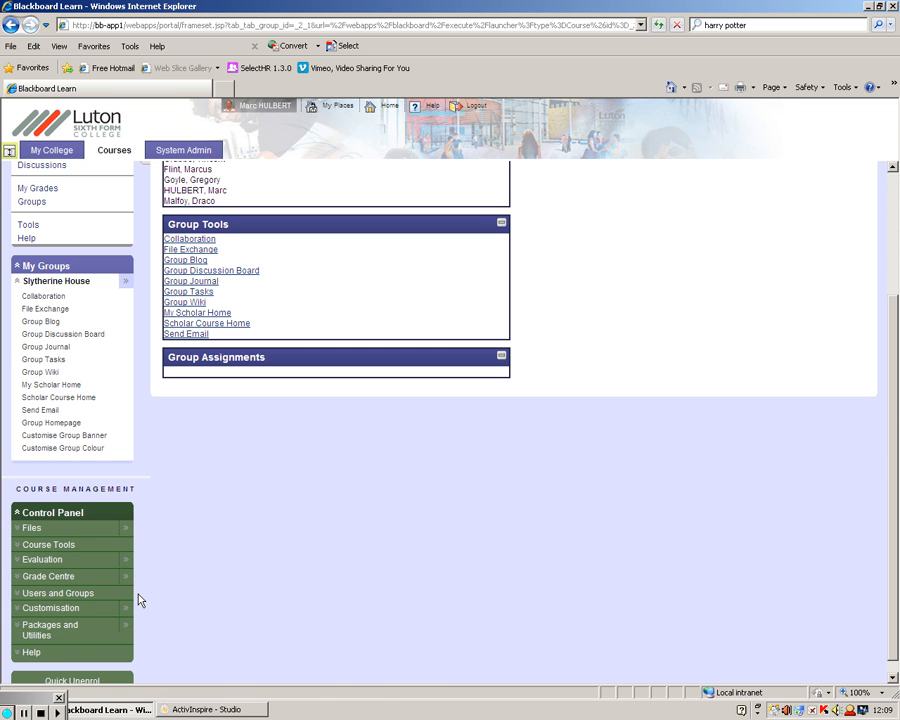
{"action": "left_click", "coordinate": [36, 597]}
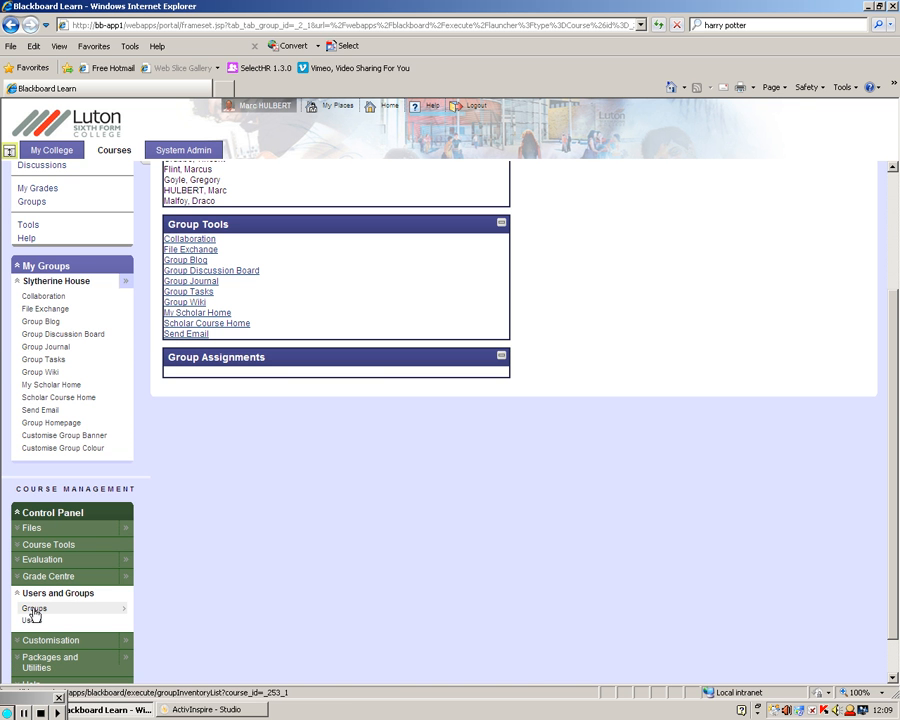
{"action": "left_click", "coordinate": [34, 609]}
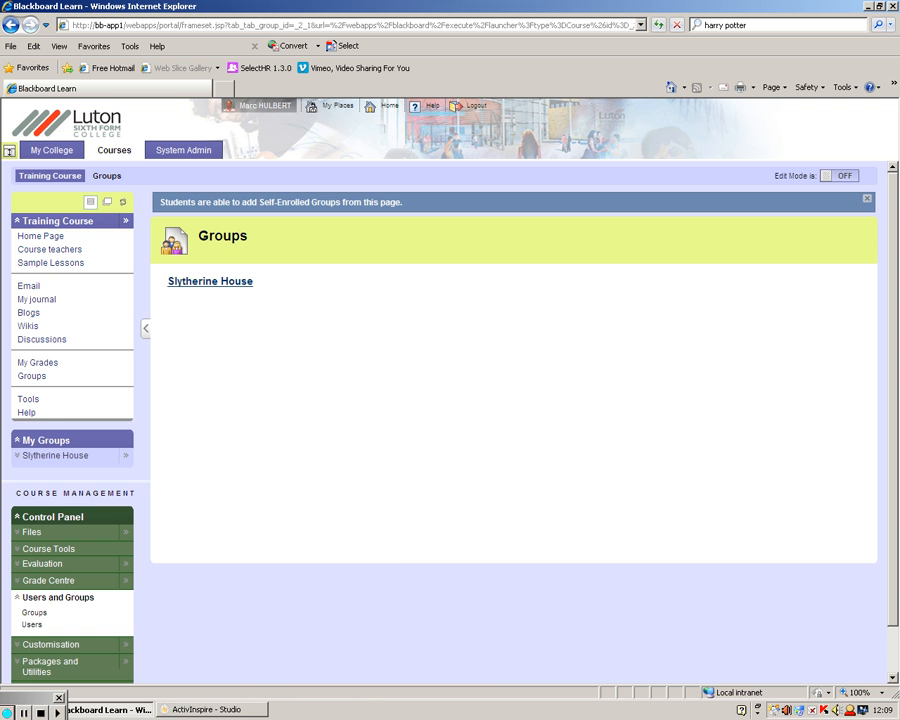
{"action": "left_click", "coordinate": [24, 377]}
{"action": "left_click", "coordinate": [846, 177]}
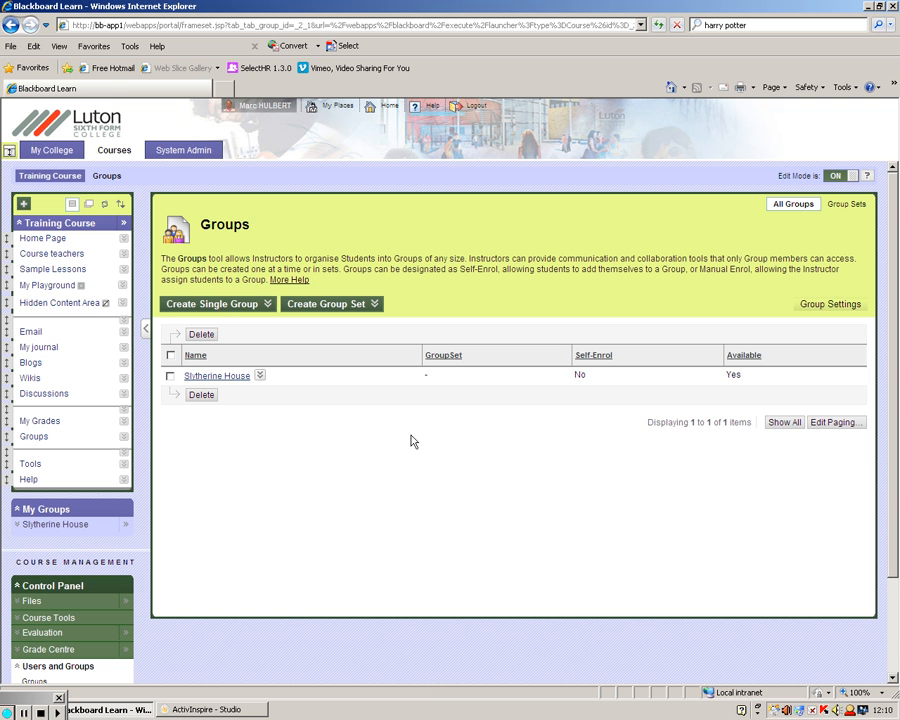
Start a single manual-enrol group and name it Griffindor House.
{"action": "left_click", "coordinate": [216, 304]}
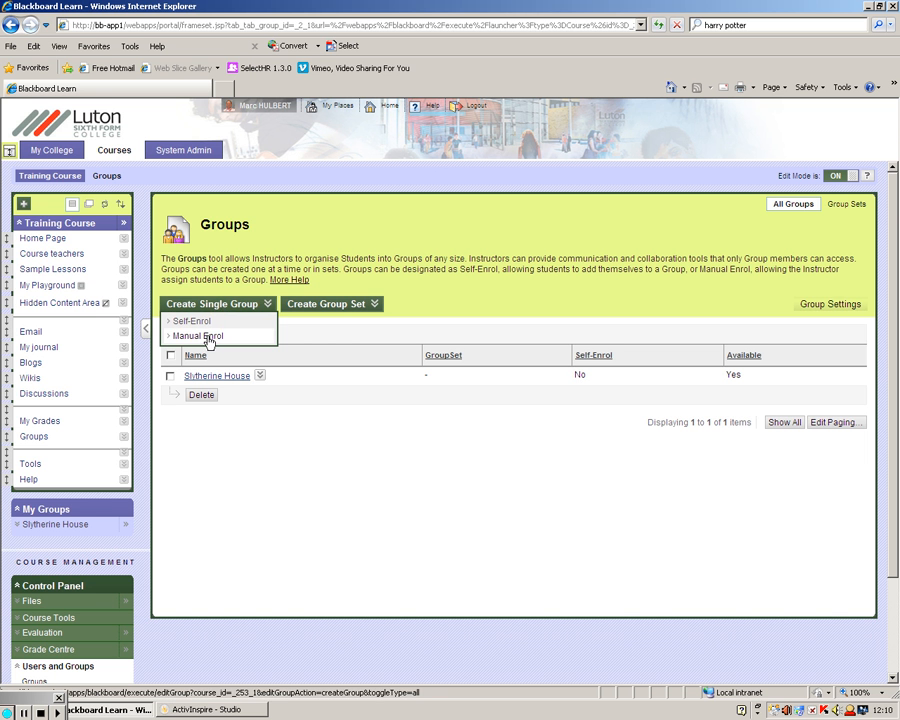
{"action": "left_click", "coordinate": [208, 340]}
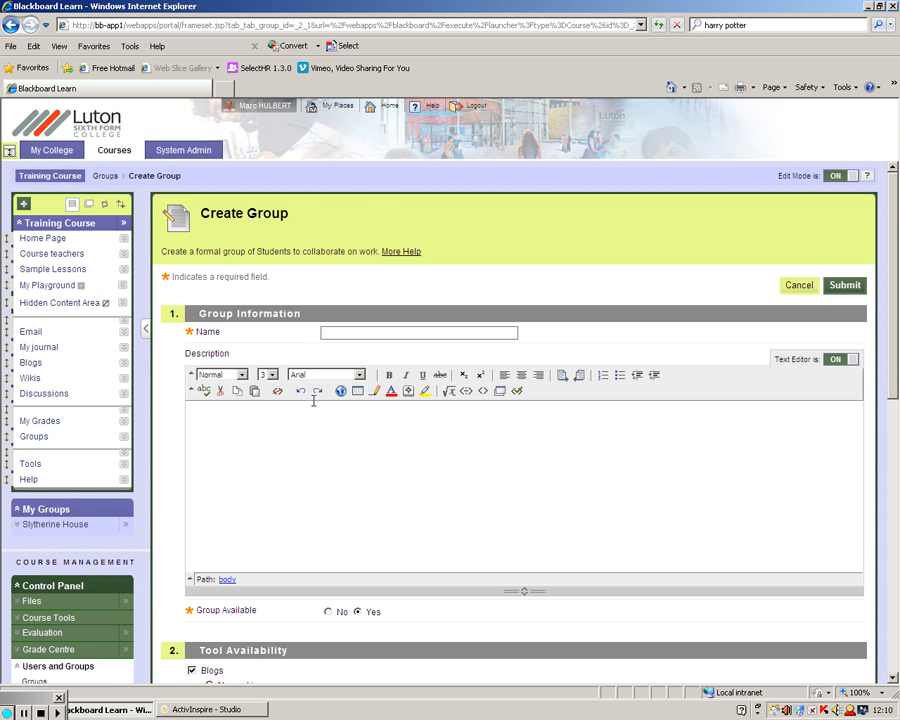
{"action": "left_click", "coordinate": [341, 337]}
{"action": "type", "text": "Griffindor Hou"}
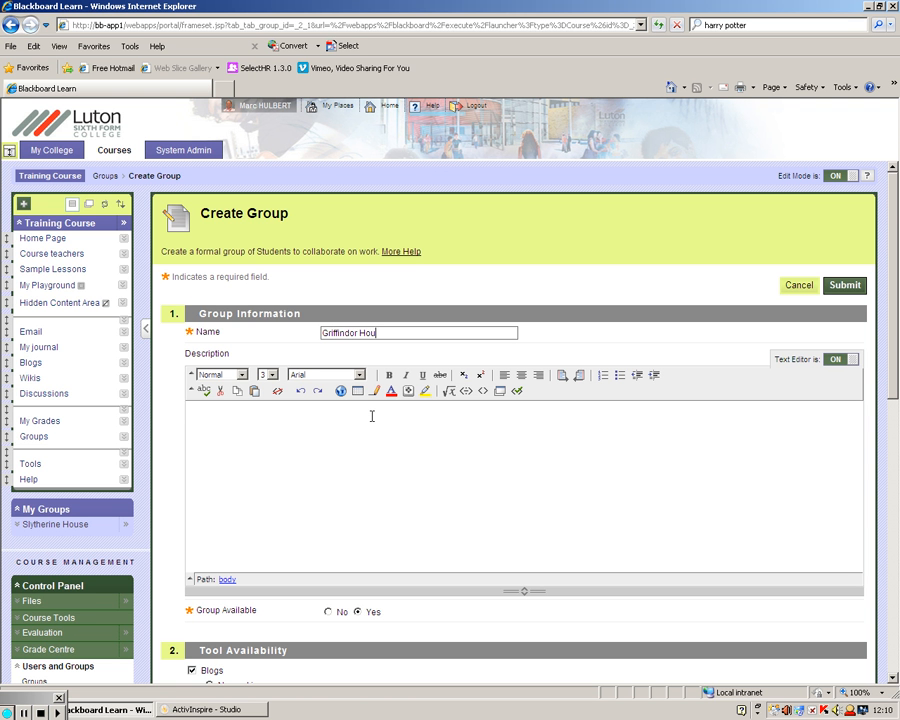
{"action": "type", "text": "se"}
Disable the Scholar Course Home and My Scholar Home tools for the new group.
{"action": "scroll", "coordinate": [458, 432], "scroll_direction": "down", "scroll_amount": 2}
{"action": "left_click_drag", "start_coordinate": [898, 320], "coordinate": [884, 322]}
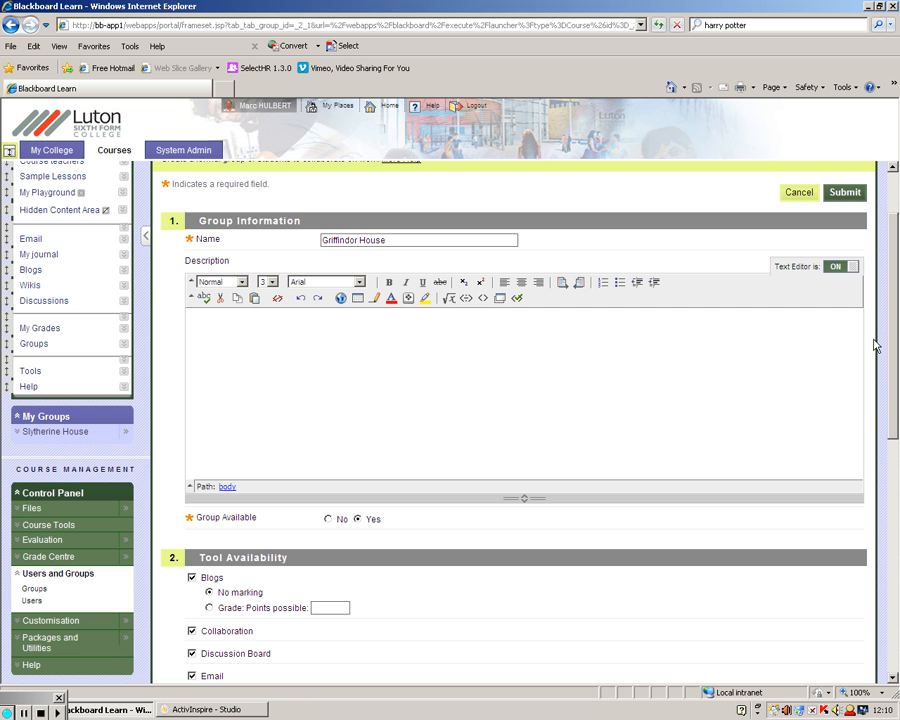
{"action": "left_click_drag", "start_coordinate": [896, 312], "coordinate": [897, 395]}
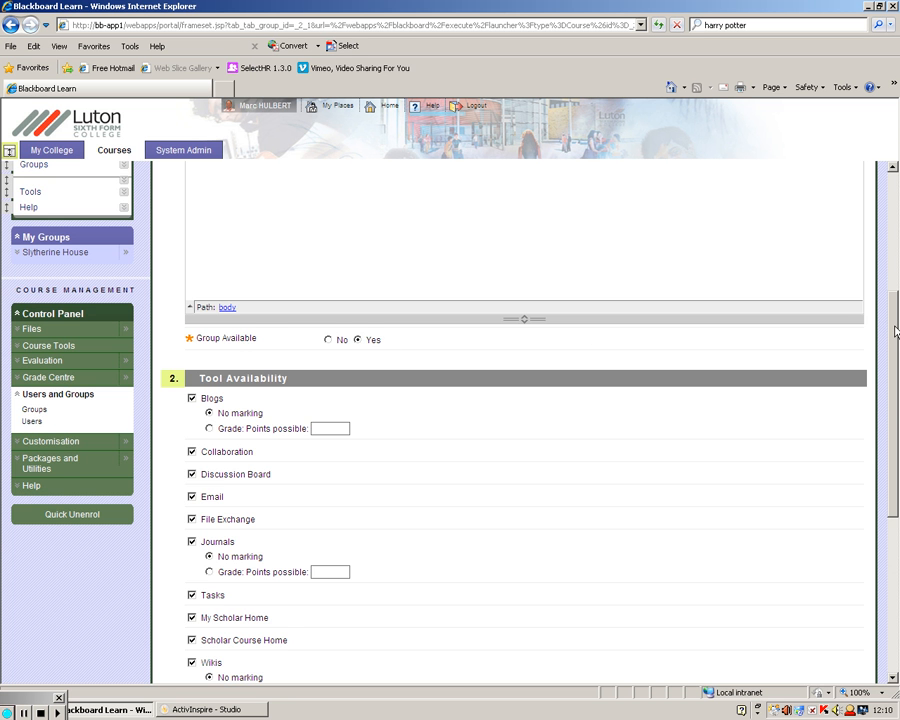
{"action": "left_click_drag", "start_coordinate": [897, 330], "coordinate": [897, 400]}
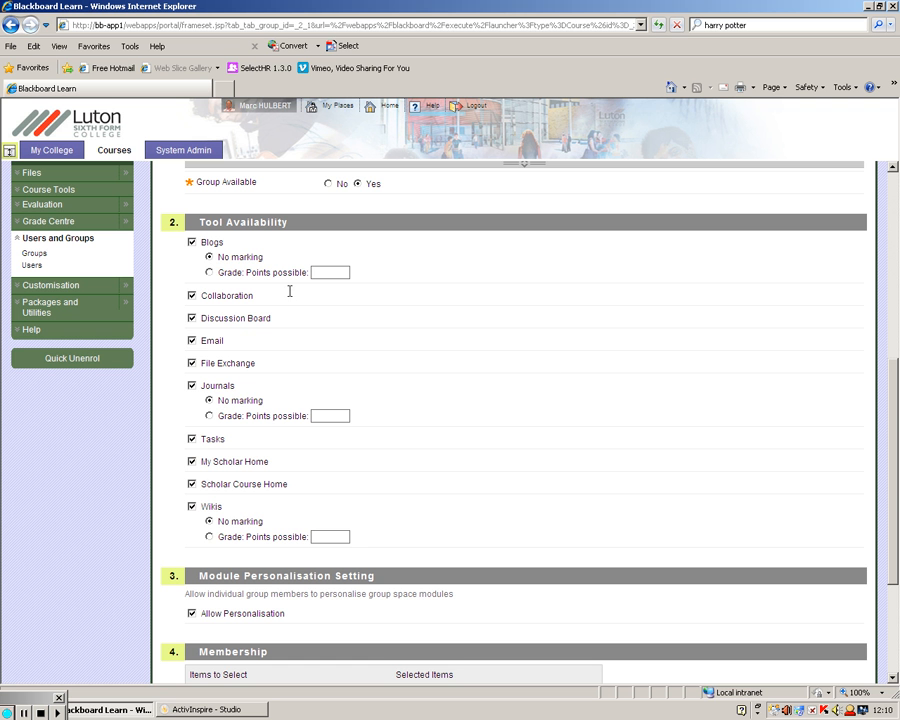
{"action": "left_click", "coordinate": [192, 485]}
{"action": "left_click", "coordinate": [192, 462]}
Add the first Griffindor student from the course list to the new group's membership.
{"action": "left_click_drag", "start_coordinate": [896, 425], "coordinate": [897, 518]}
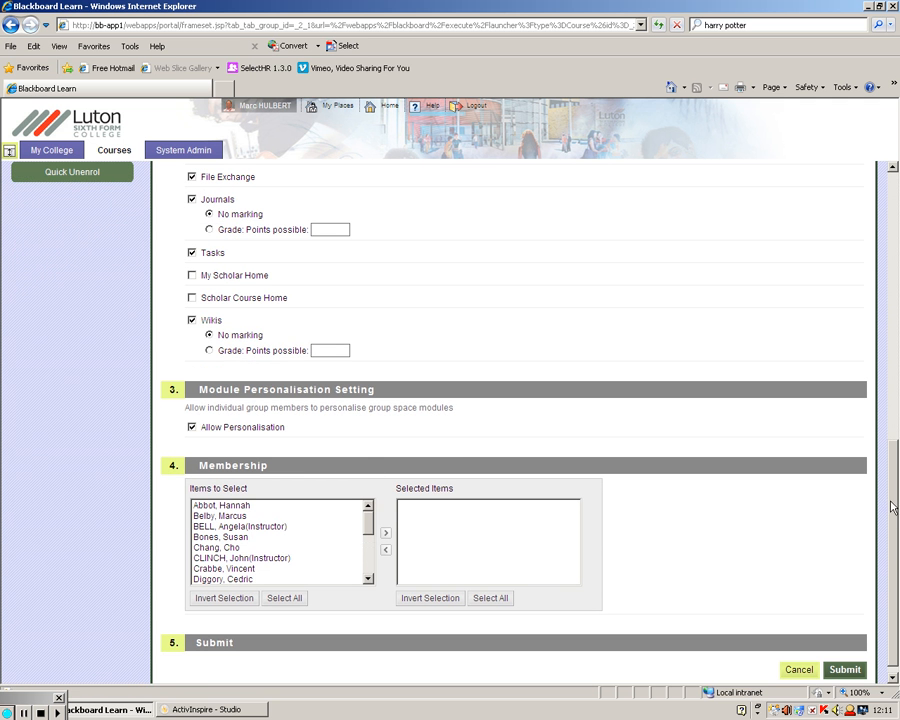
{"action": "left_click_drag", "start_coordinate": [894, 503], "coordinate": [896, 520]}
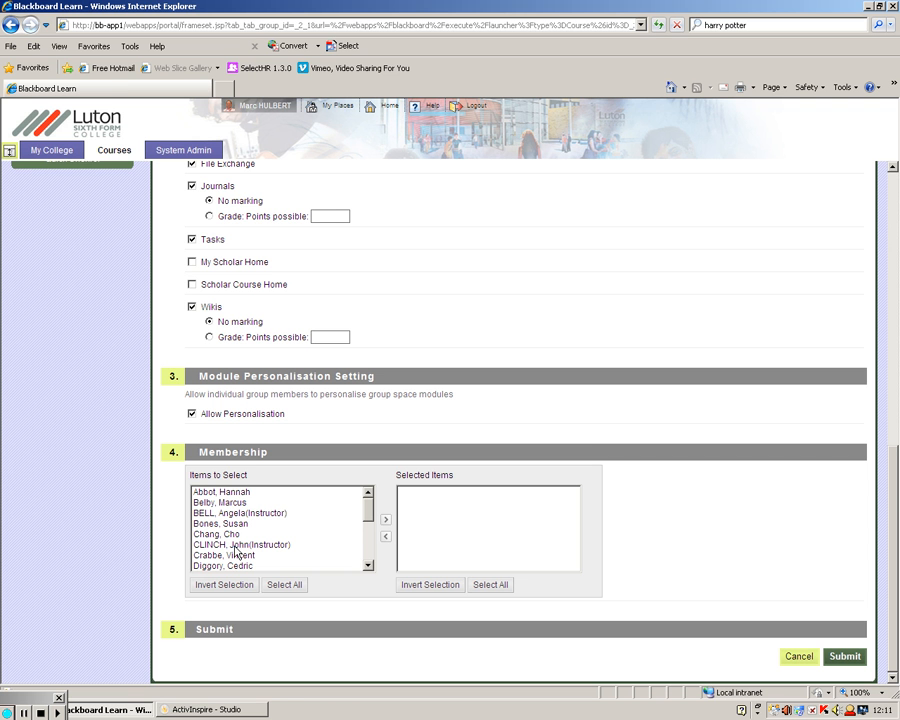
{"action": "left_click", "coordinate": [369, 566]}
{"action": "left_click", "coordinate": [369, 566]}
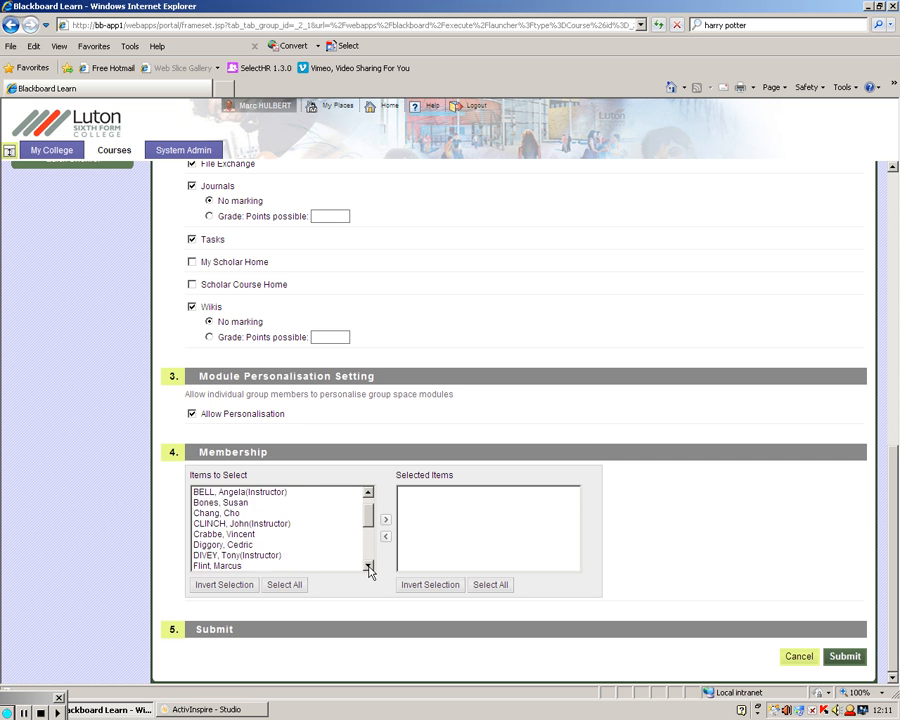
{"action": "left_click", "coordinate": [369, 566]}
{"action": "left_click", "coordinate": [369, 566]}
{"action": "left_click", "coordinate": [369, 566]}
{"action": "left_click", "coordinate": [369, 566]}
{"action": "left_click", "coordinate": [369, 566]}
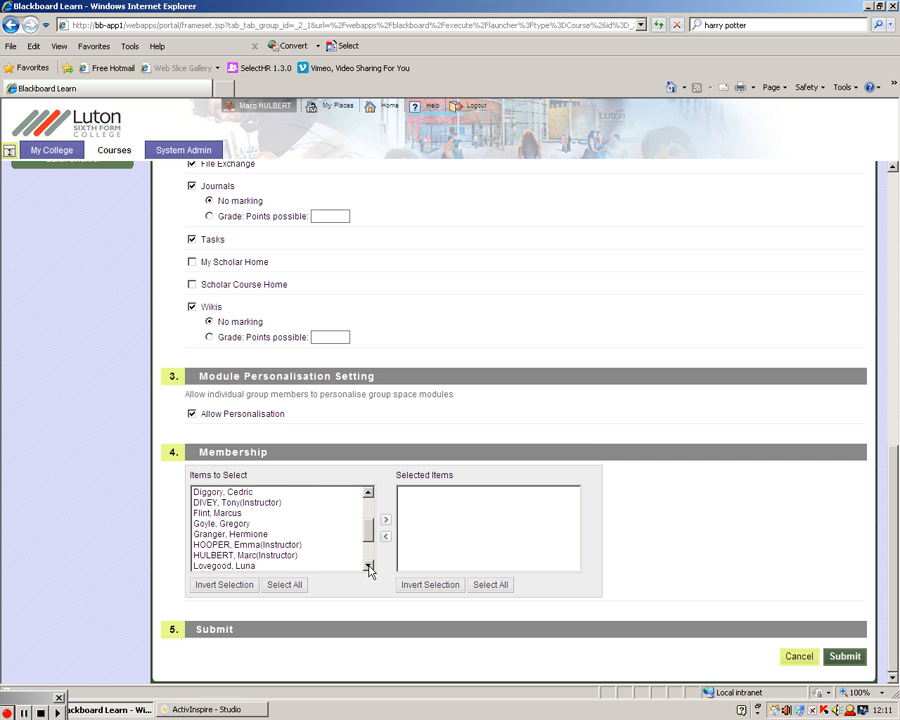
{"action": "left_click", "coordinate": [232, 535]}
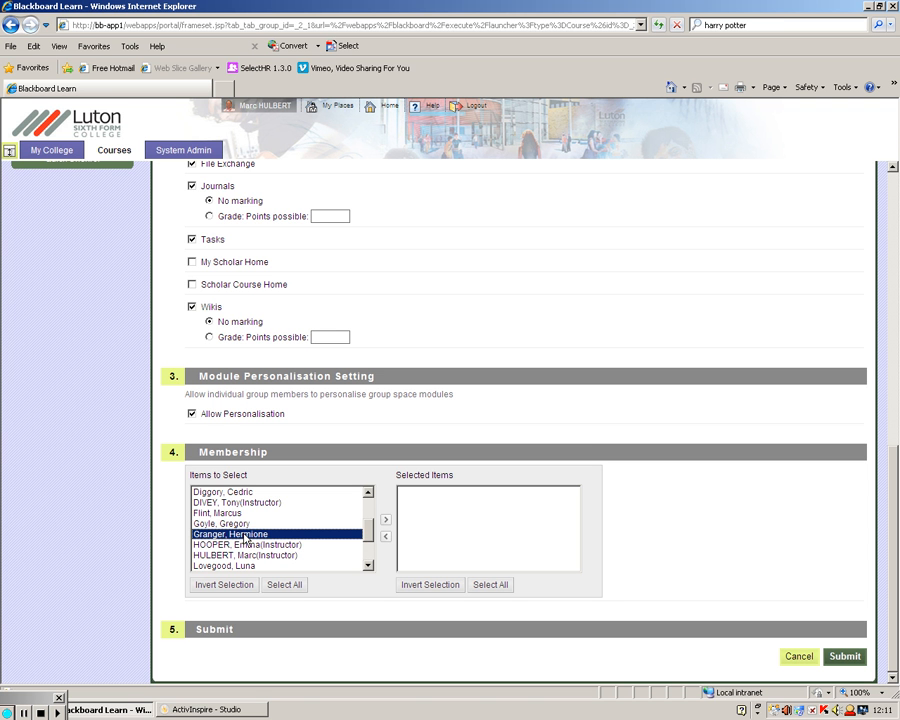
{"action": "left_click", "coordinate": [387, 522]}
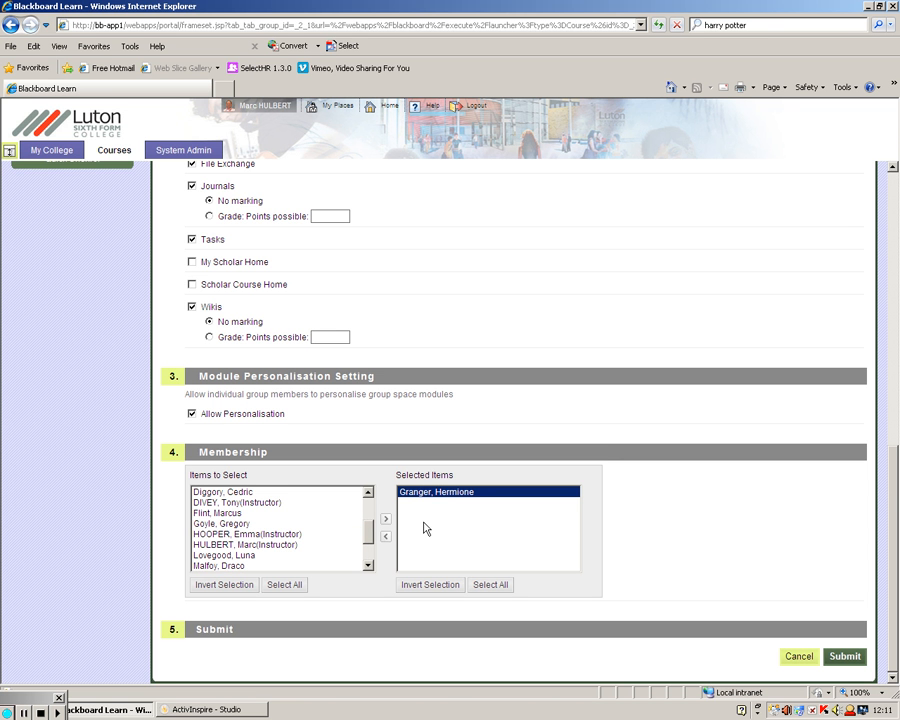
Add the three remaining Griffindor students to the group's membership together.
{"action": "left_click", "coordinate": [368, 565]}
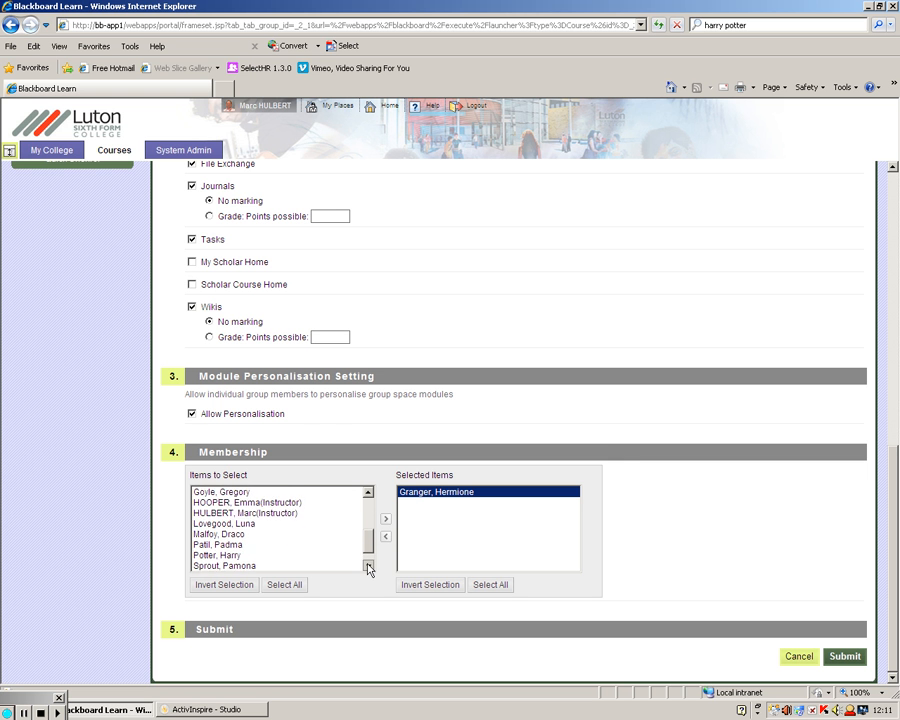
{"action": "left_click", "coordinate": [368, 565]}
{"action": "left_click", "coordinate": [368, 565]}
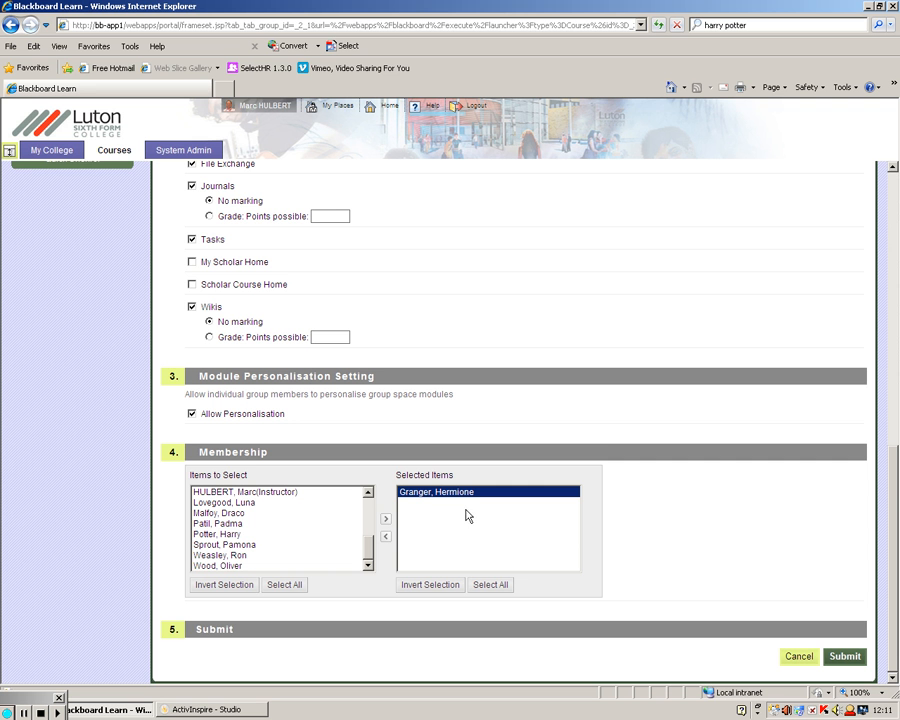
{"action": "left_click", "coordinate": [231, 535]}
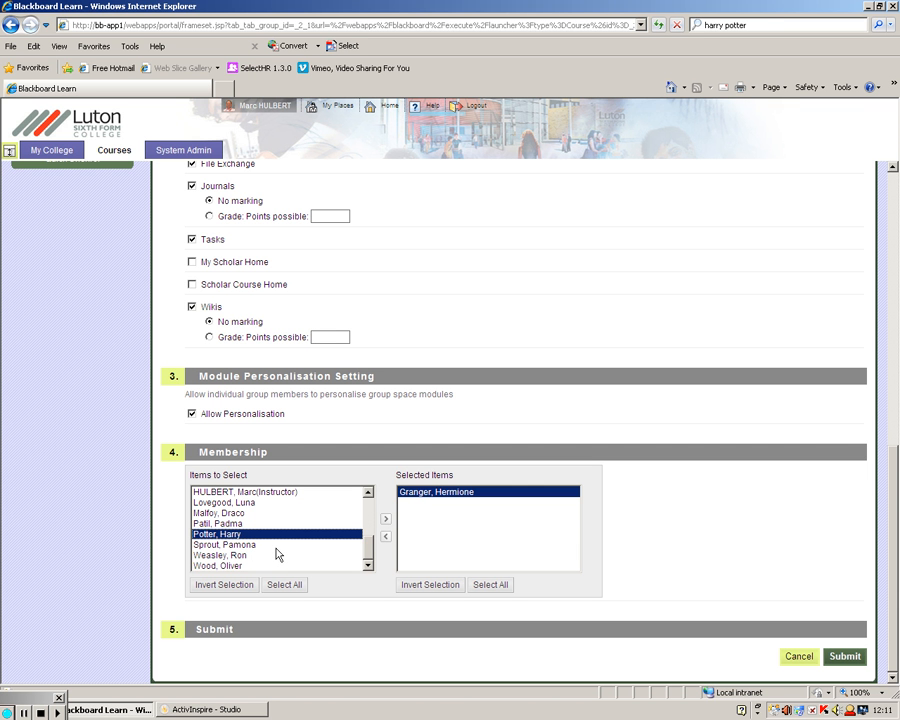
{"action": "left_click", "coordinate": [213, 556], "text": "ctrl"}
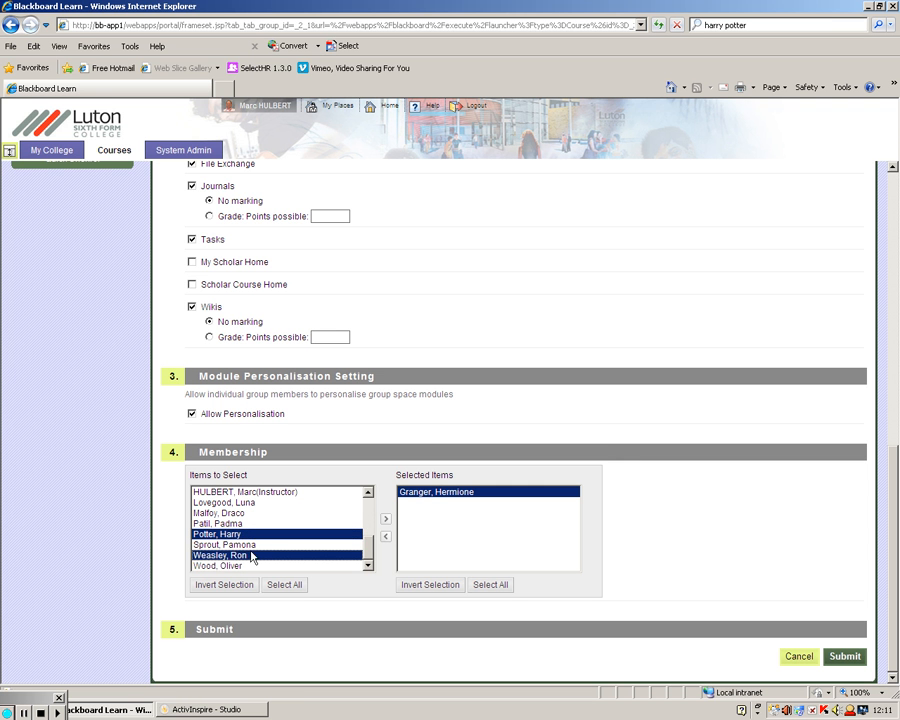
{"action": "left_click", "coordinate": [213, 566], "text": "ctrl"}
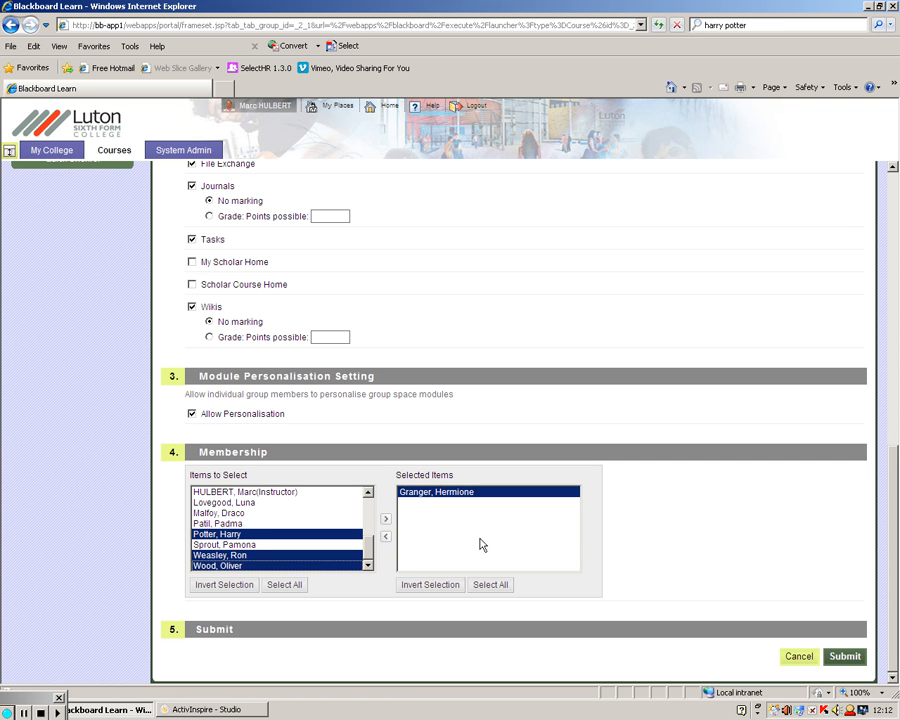
{"action": "left_click", "coordinate": [386, 520]}
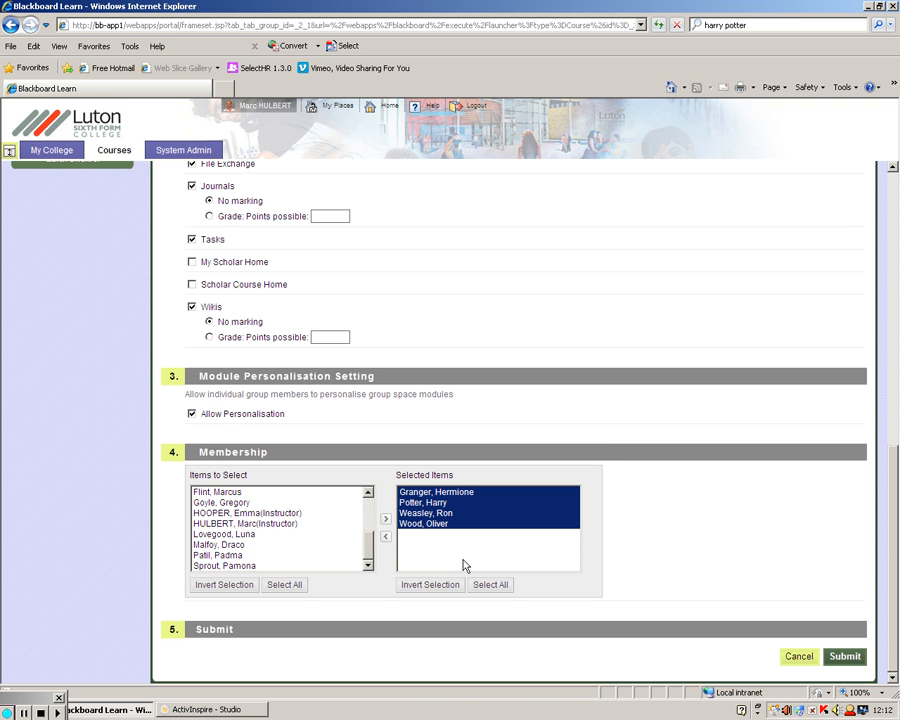
Add the signed-in instructor to the Griffindor House members and submit the group.
{"action": "left_click", "coordinate": [222, 524]}
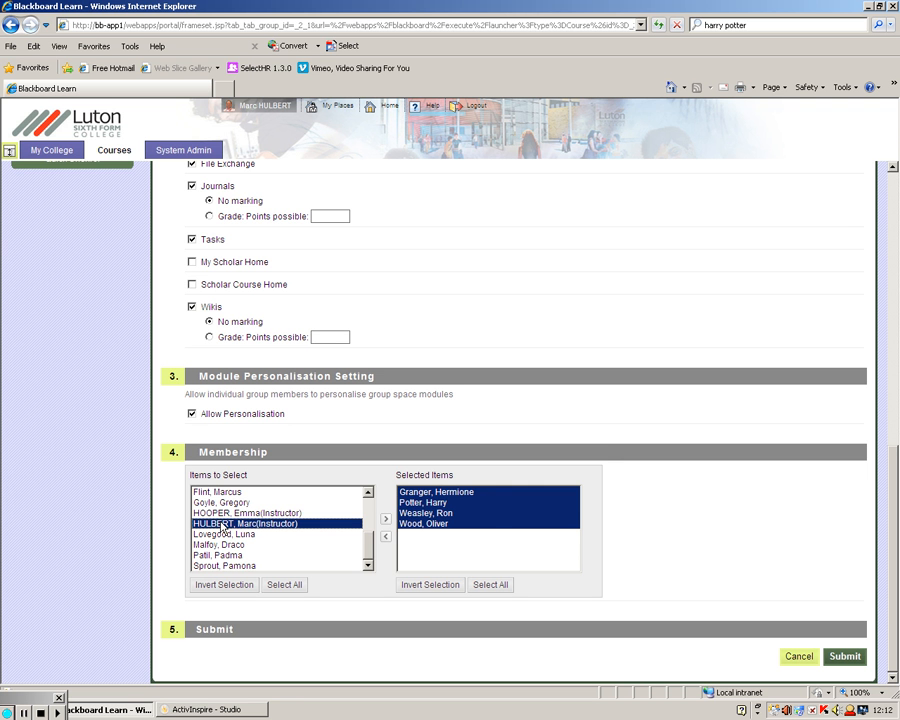
{"action": "left_click", "coordinate": [385, 519]}
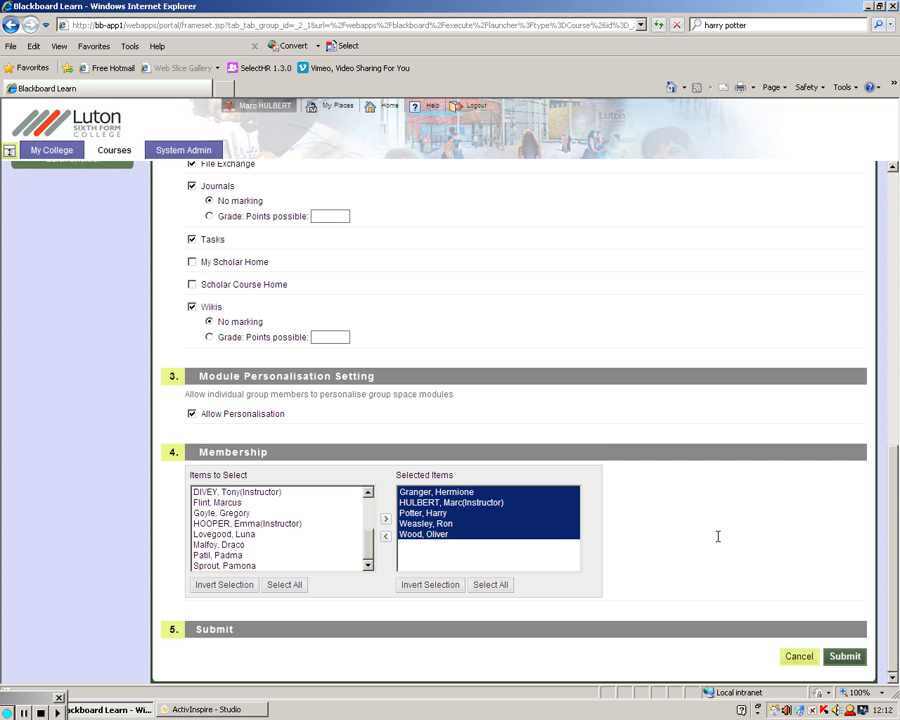
{"action": "left_click", "coordinate": [846, 657]}
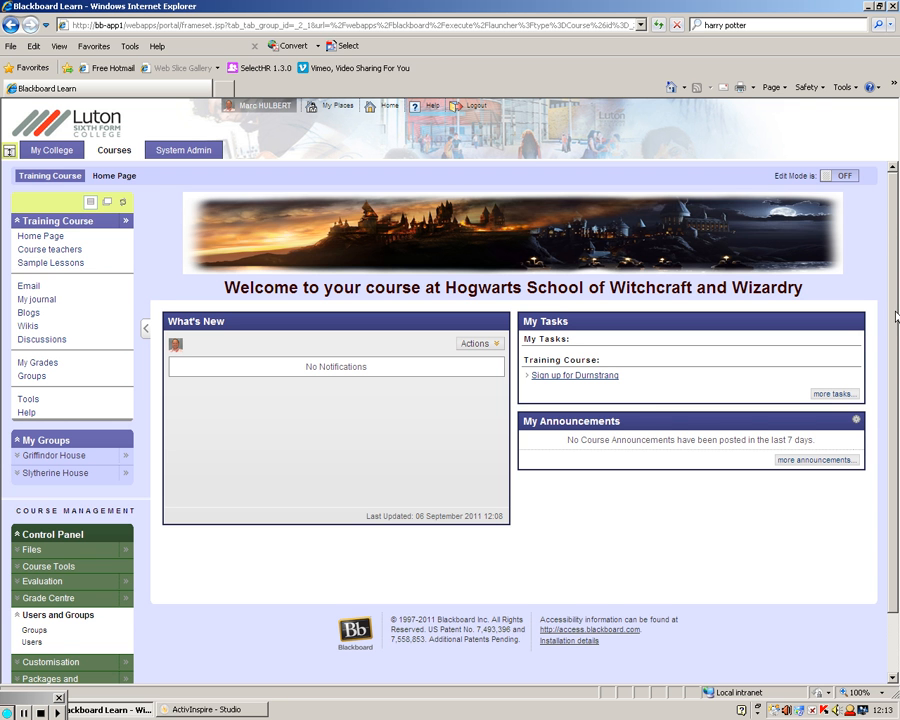
Open the Full Grade Centre of the Training Course.
{"action": "scroll", "coordinate": [896, 316], "scroll_direction": "down", "scroll_amount": 2}
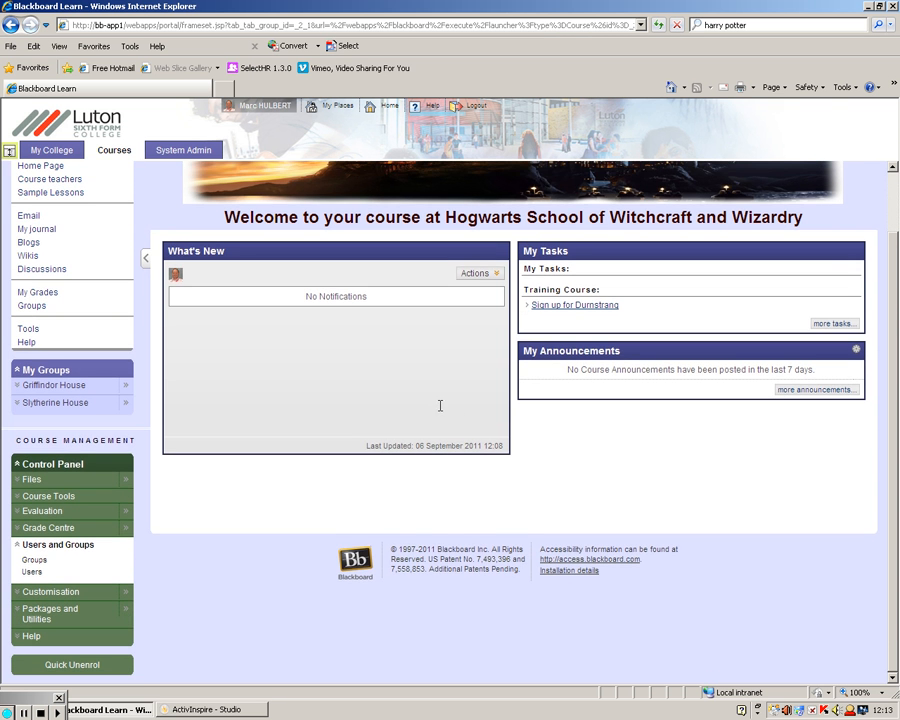
{"action": "left_click", "coordinate": [33, 546]}
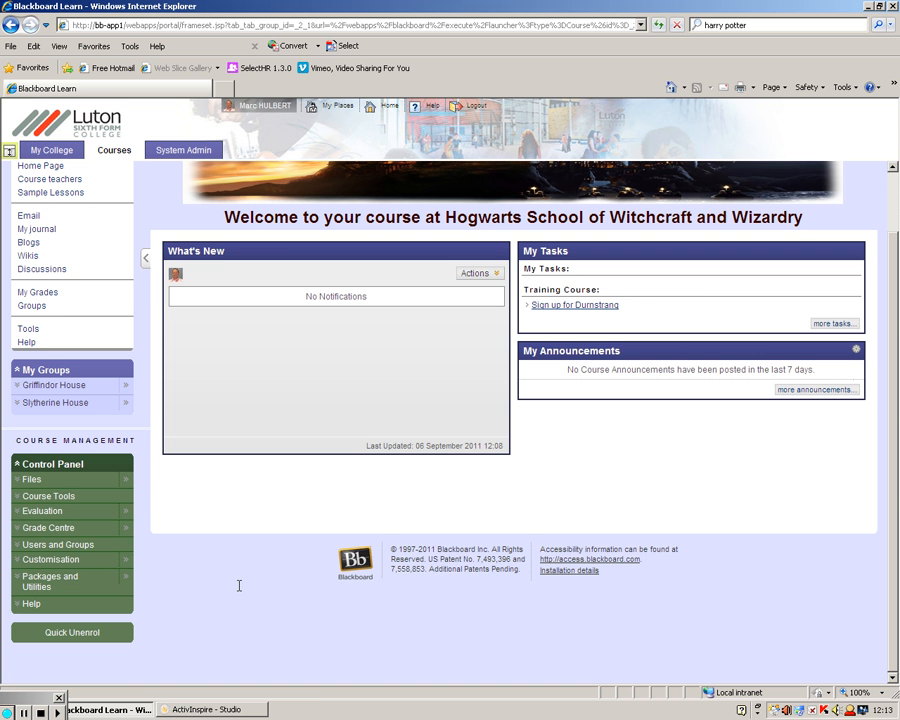
{"action": "left_click", "coordinate": [39, 532]}
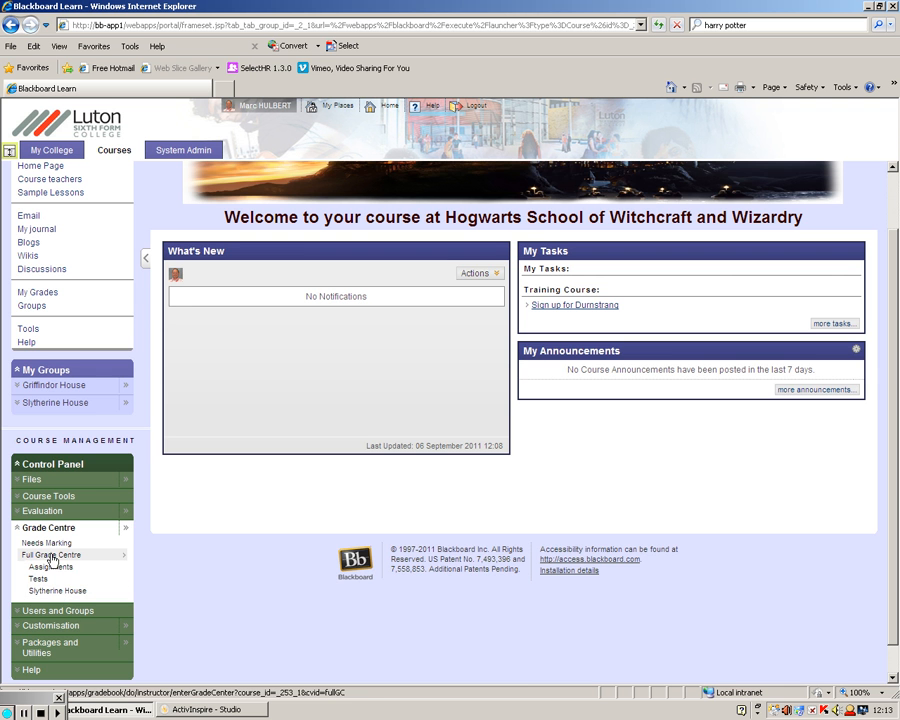
{"action": "left_click", "coordinate": [53, 556]}
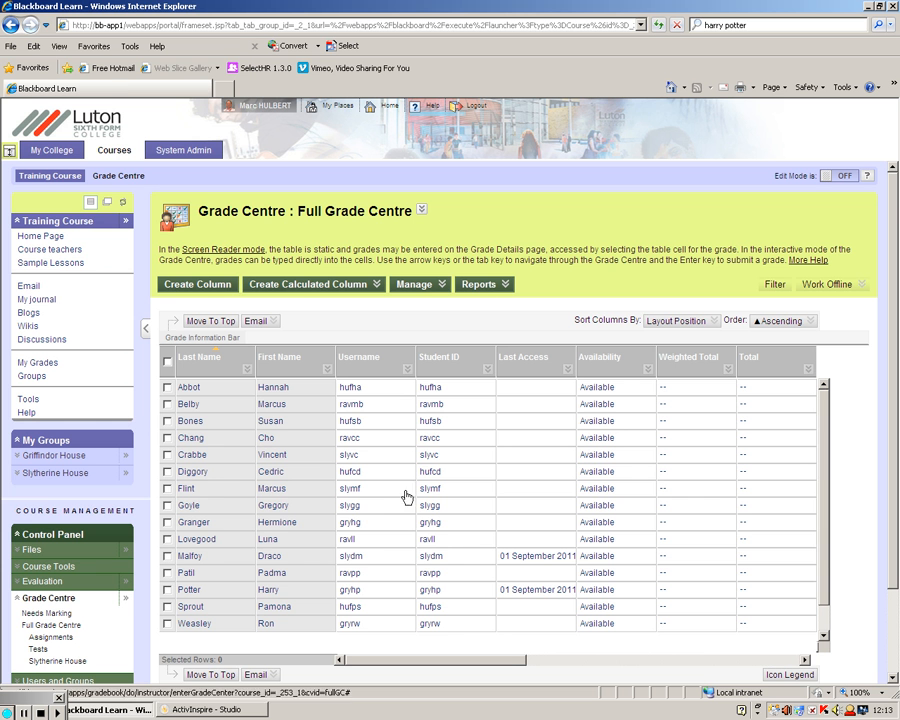
{"action": "mouse_move", "coordinate": [340, 515]}
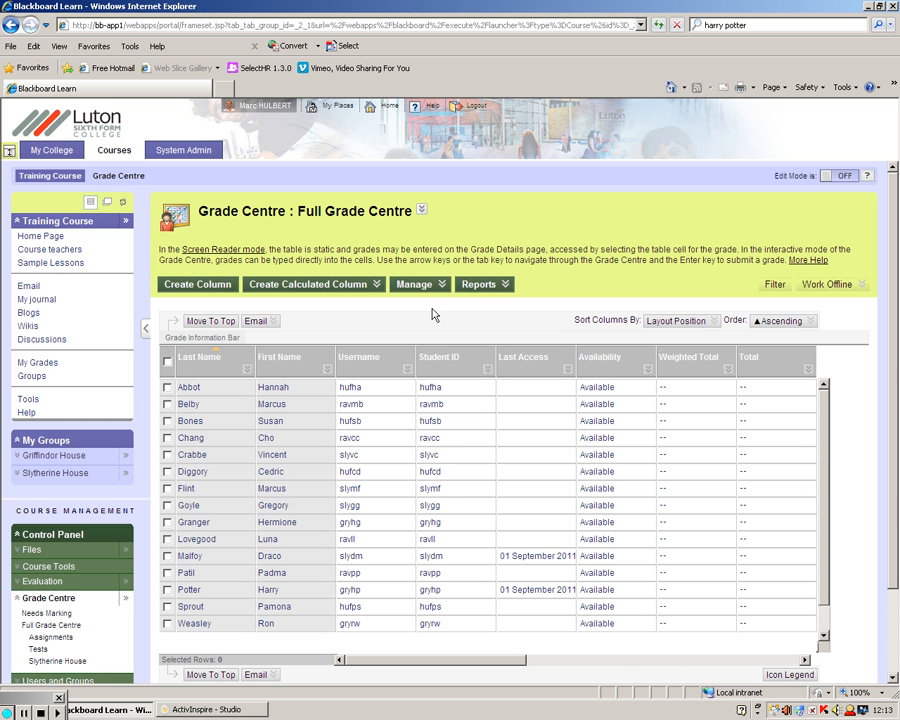
Start a new Smart View for the Grade Centre, name it Griffindor House and add it as a favourite.
{"action": "left_click", "coordinate": [426, 285]}
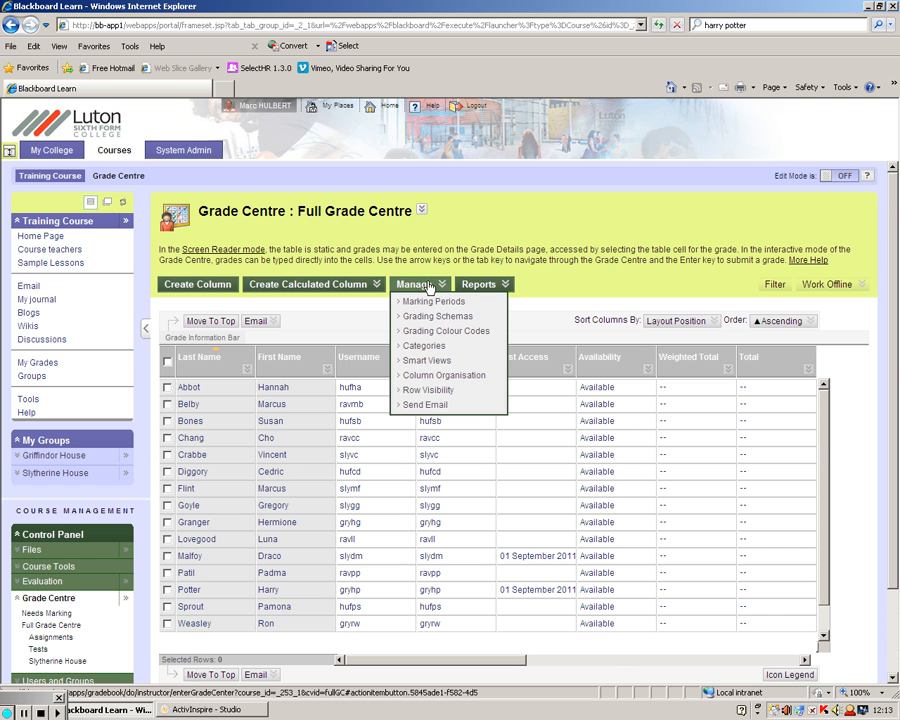
{"action": "left_click", "coordinate": [419, 361]}
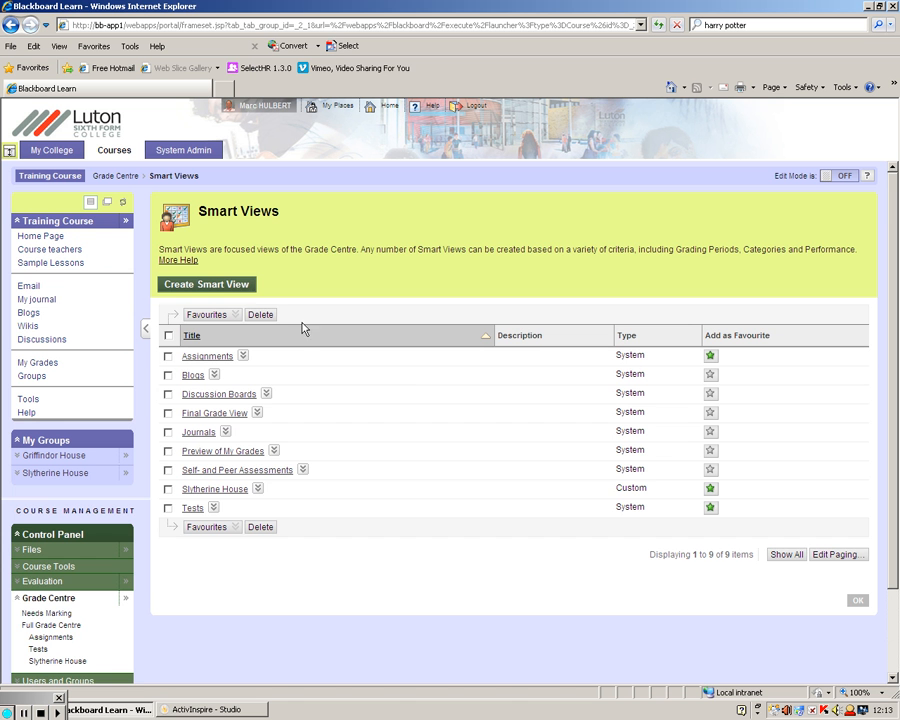
{"action": "left_click", "coordinate": [205, 285]}
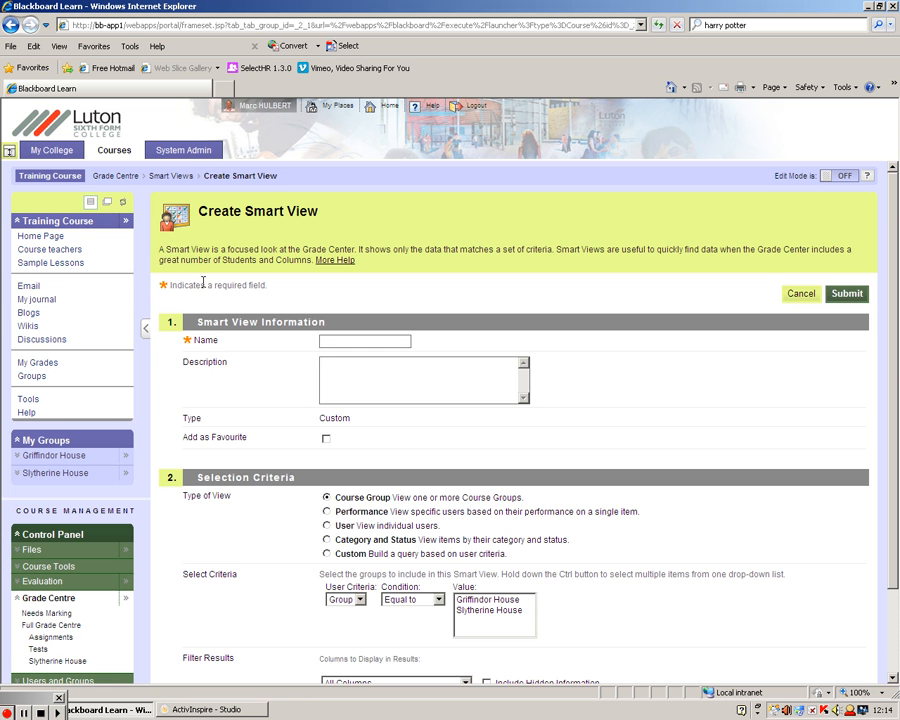
{"action": "left_click", "coordinate": [334, 341]}
{"action": "type", "text": "Griffindor Hou"}
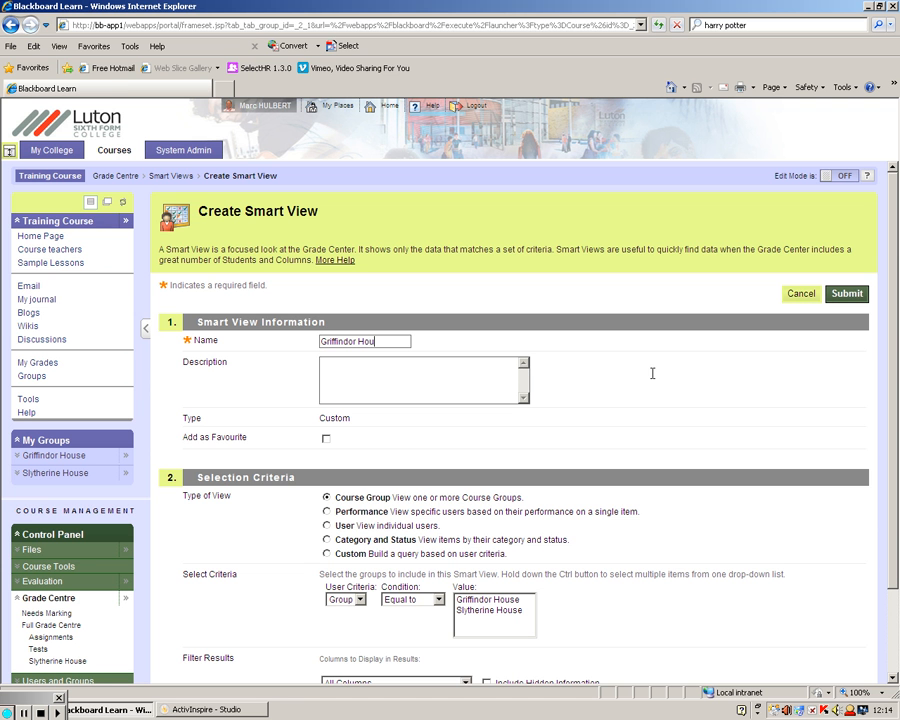
{"action": "type", "text": "se"}
{"action": "scroll", "coordinate": [458, 387], "scroll_direction": "down", "scroll_amount": 2}
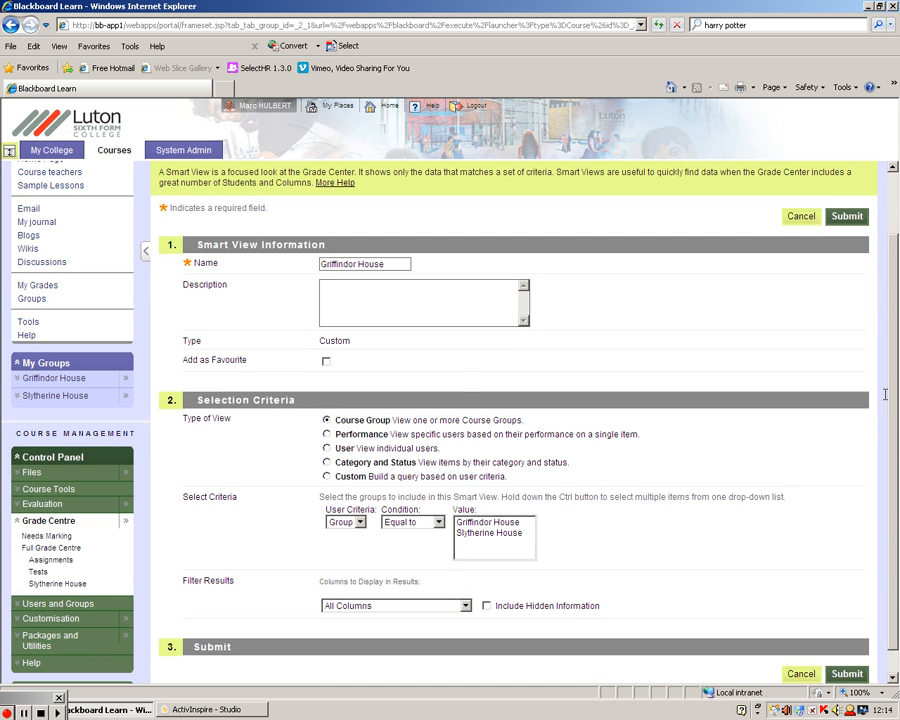
{"action": "left_click", "coordinate": [326, 364]}
Set the Smart View's group criterion equal to Griffindor House and submit it.
{"action": "scroll", "coordinate": [897, 291], "scroll_direction": "down", "scroll_amount": 1}
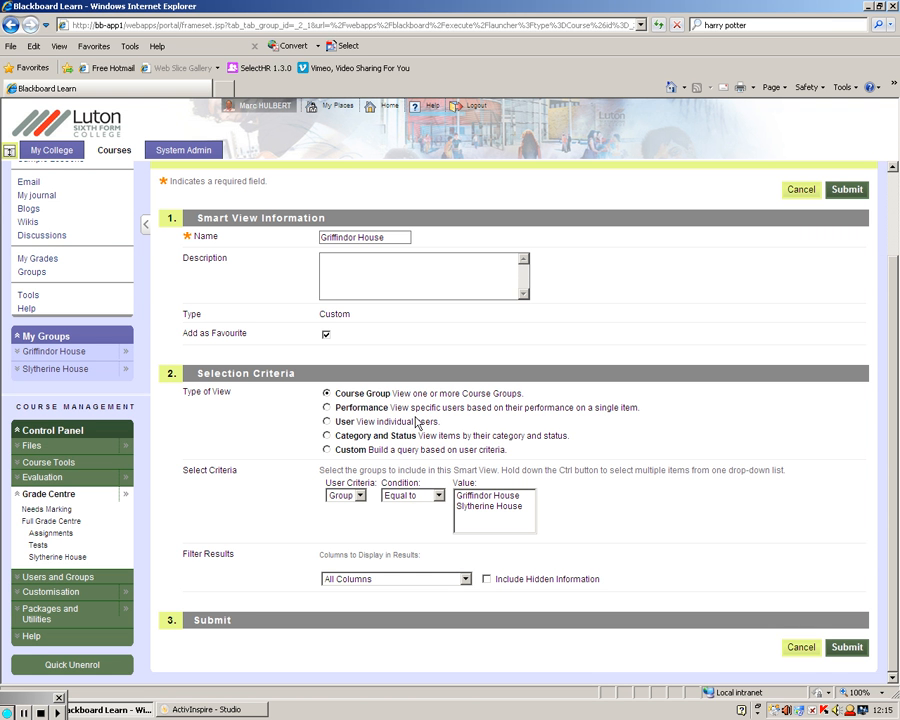
{"action": "left_click", "coordinate": [473, 498]}
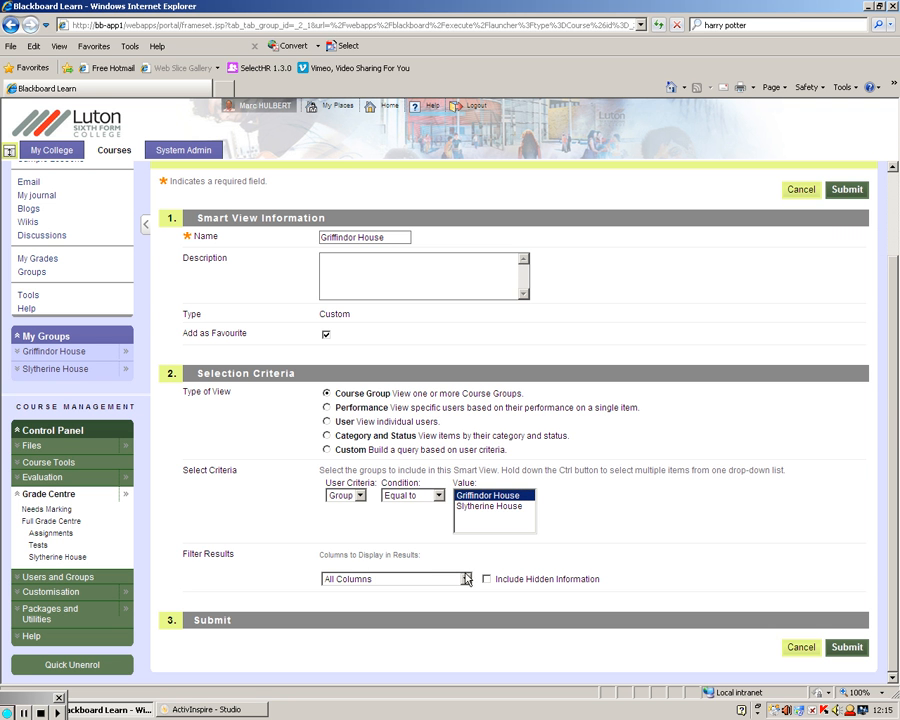
{"action": "left_click", "coordinate": [848, 650]}
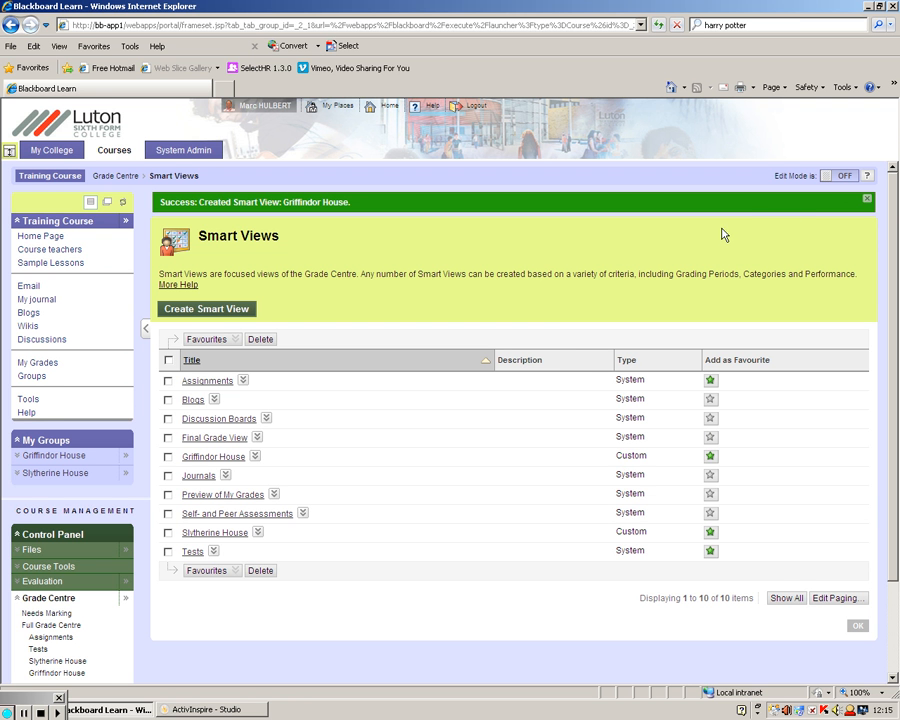
Turn Edit Mode on and open the Griffindor House Smart View of the Grade Centre.
{"action": "left_click", "coordinate": [826, 180]}
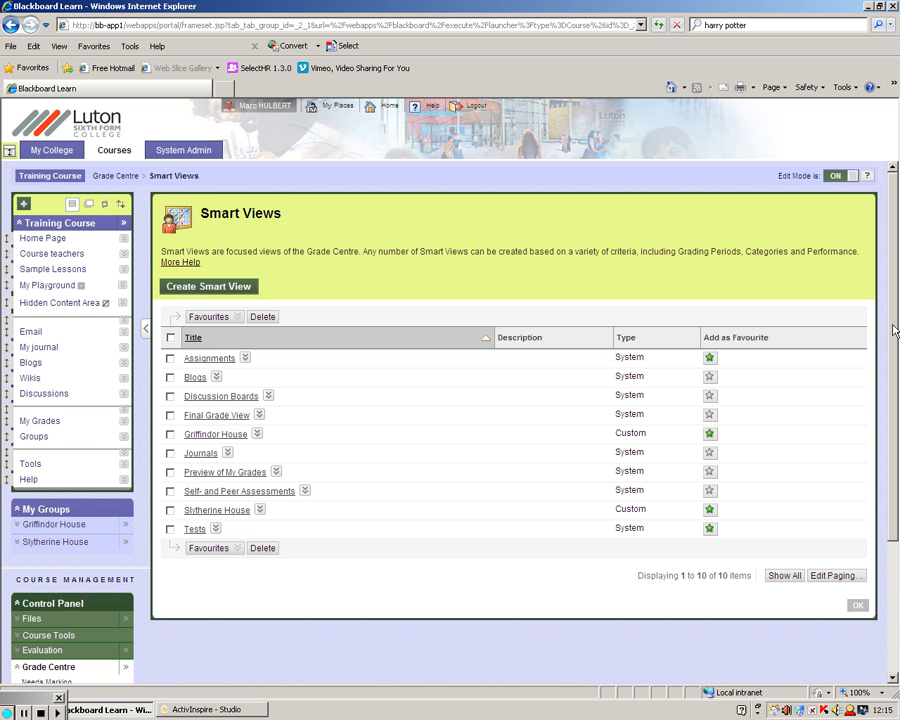
{"action": "scroll", "coordinate": [530, 460], "scroll_direction": "down", "scroll_amount": 2}
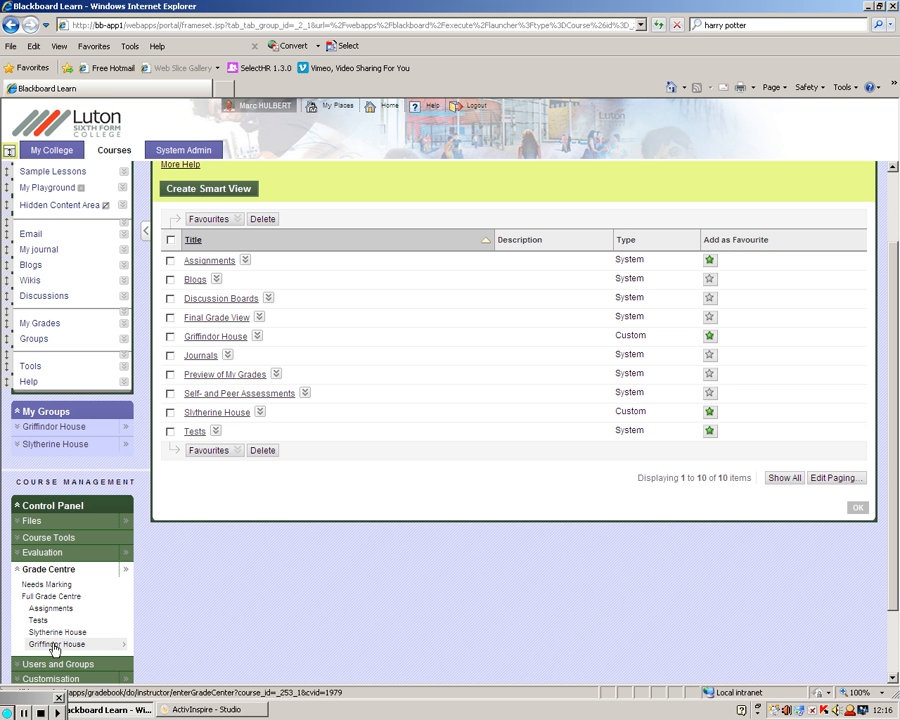
{"action": "left_click", "coordinate": [53, 645]}
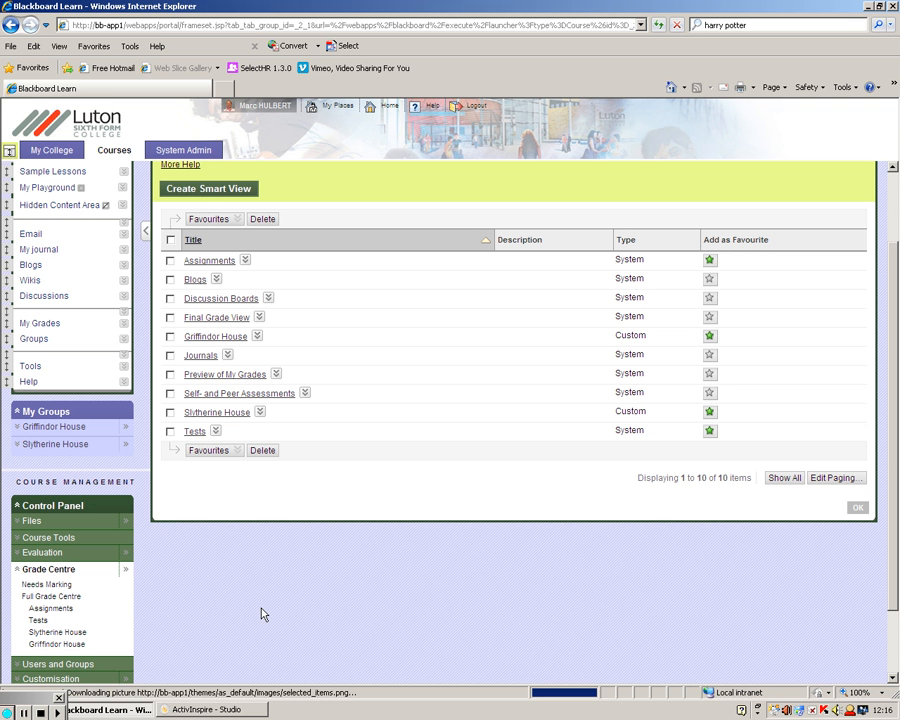